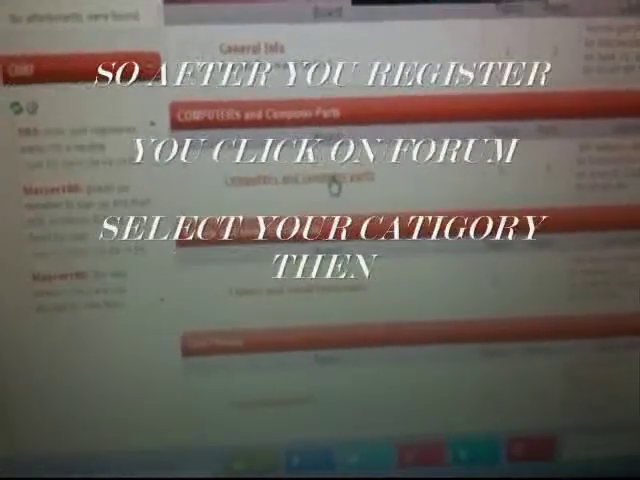
# Open the 'Computers and computer parts' category on the Shopperzsolutionz forum board.
pyautogui.click(333, 185)
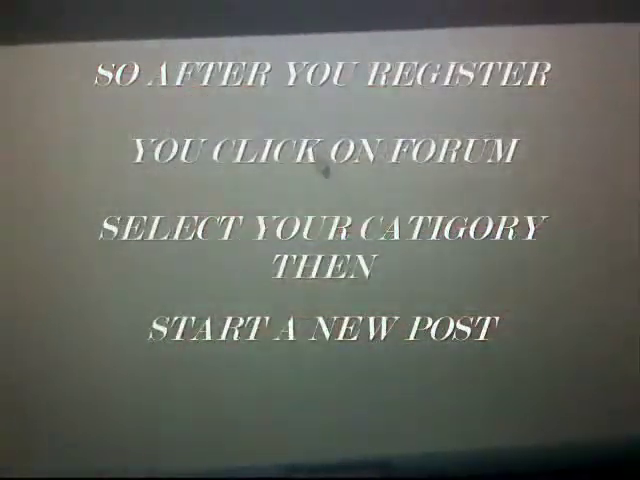